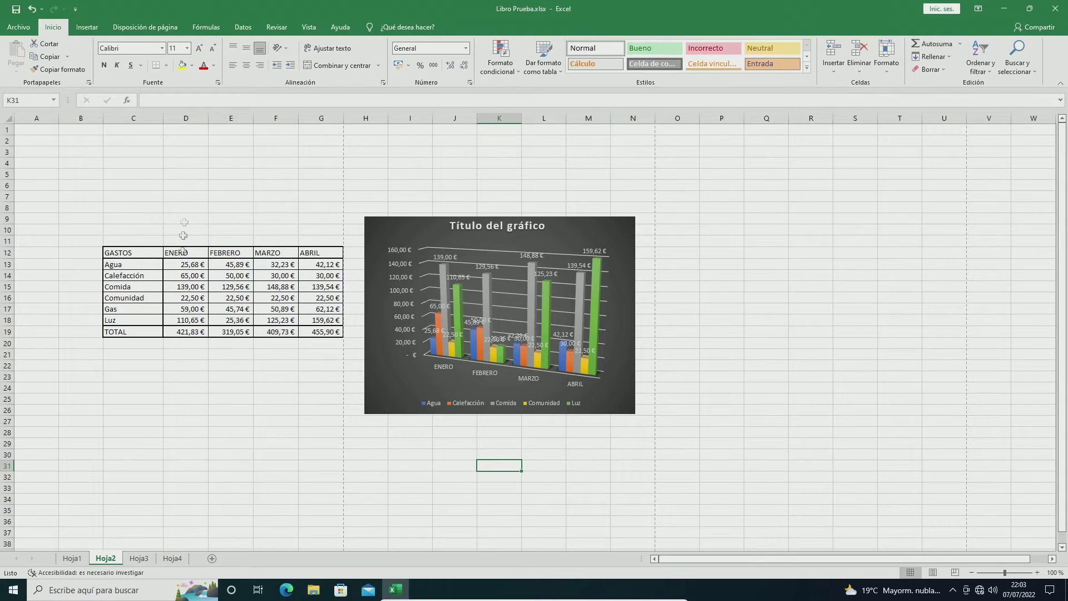
Switch Hoja2 to Page Layout view, review its pages, and grab the top margin on the ruler.
{"action": "left_click", "coordinate": [308, 28]}
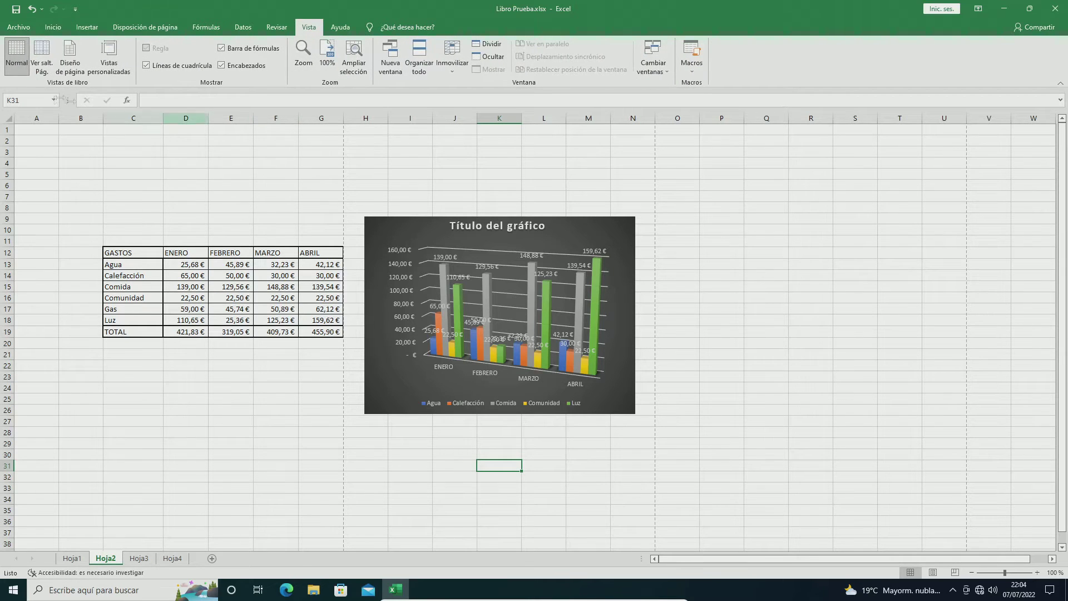
{"action": "left_click", "coordinate": [69, 55]}
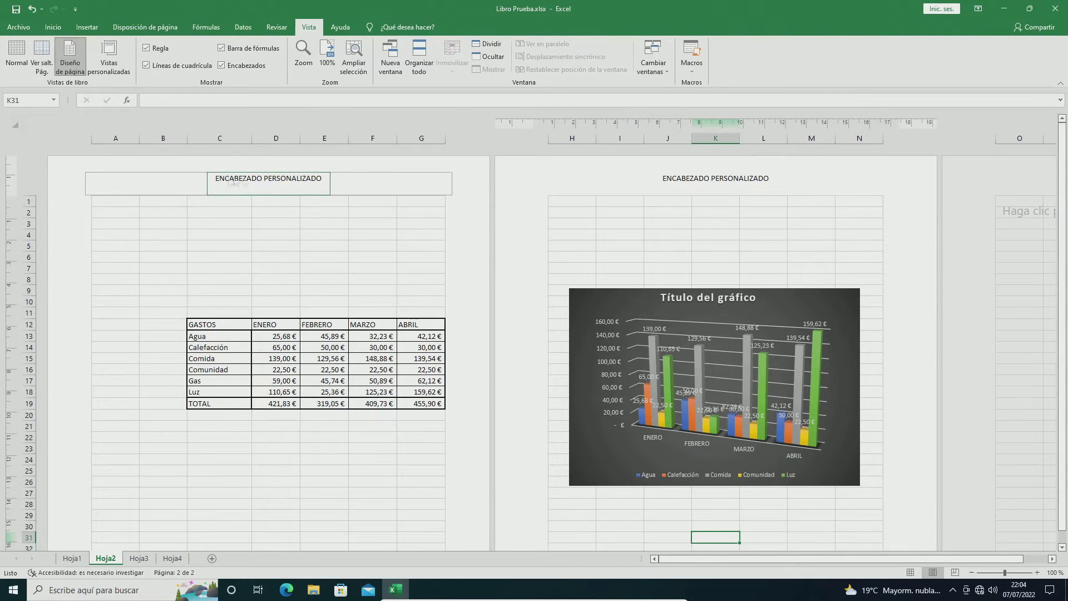
{"action": "scroll", "coordinate": [174, 278], "scroll_direction": "down", "scroll_amount": 5}
{"action": "scroll", "coordinate": [174, 279], "scroll_direction": "down", "scroll_amount": 1}
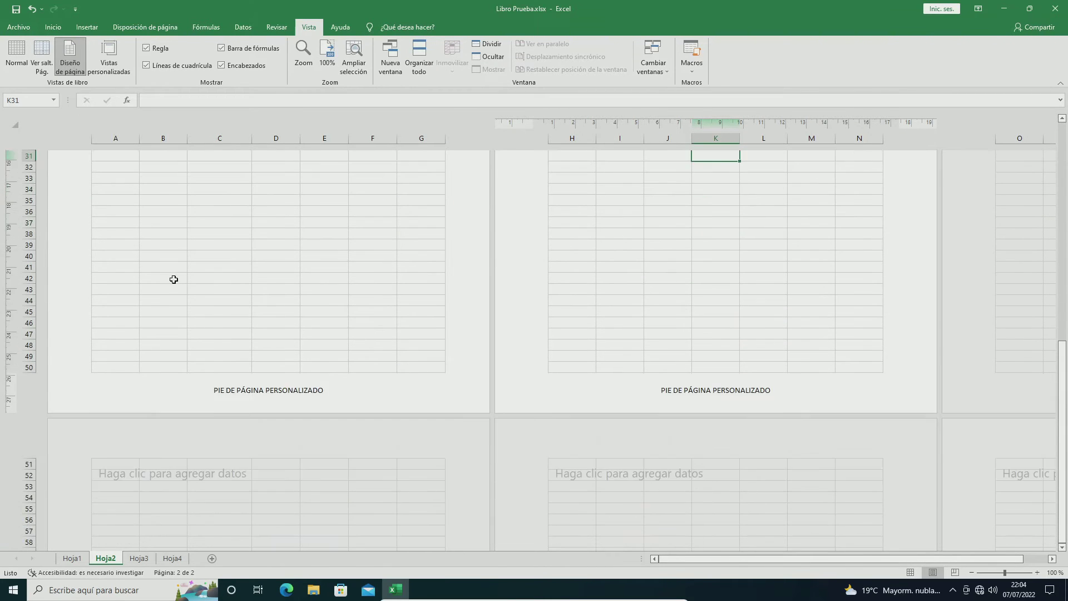
{"action": "scroll", "coordinate": [175, 280], "scroll_direction": "up", "scroll_amount": 1}
{"action": "scroll", "coordinate": [173, 279], "scroll_direction": "up", "scroll_amount": 2}
{"action": "scroll", "coordinate": [173, 279], "scroll_direction": "up", "scroll_amount": 3}
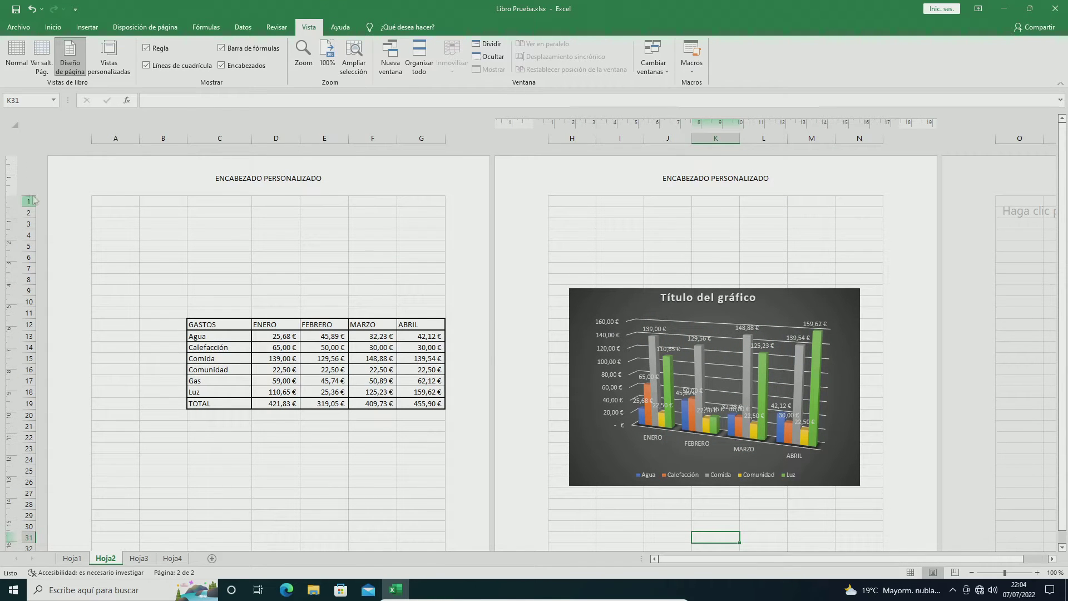
{"action": "left_click_drag", "start_coordinate": [11, 197], "coordinate": [8, 217]}
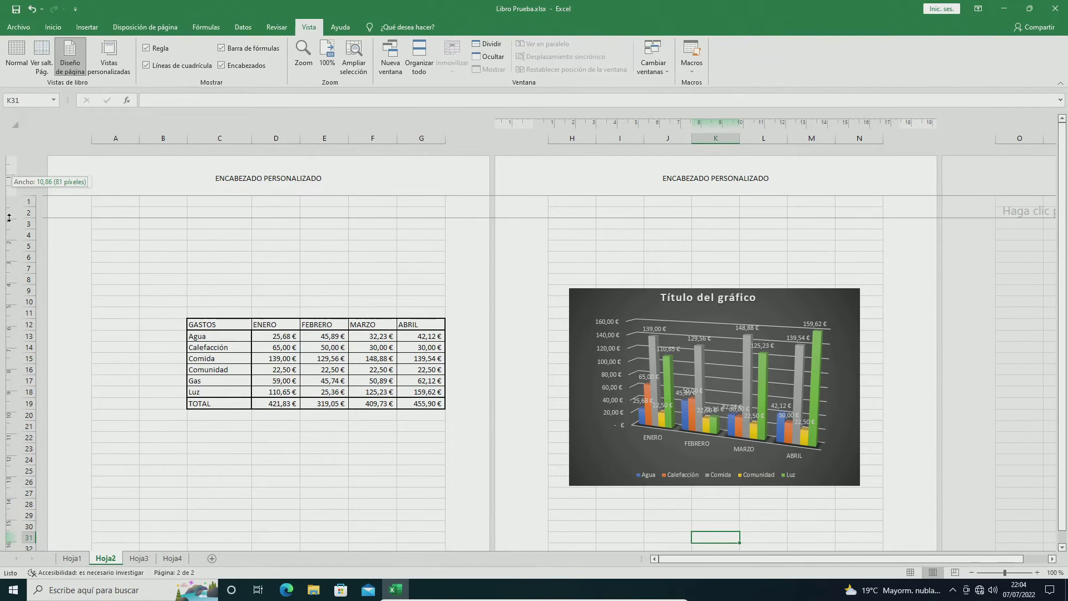
Drag the top margin boundary down on the vertical ruler to widen it.
{"action": "left_click_drag", "start_coordinate": [9, 218], "coordinate": [9, 217]}
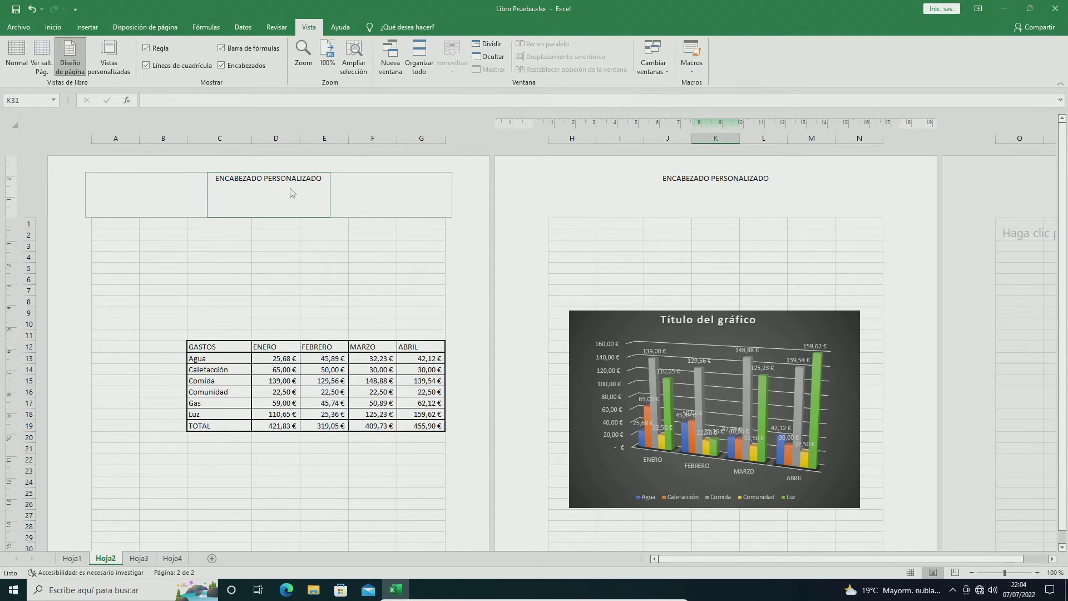
{"action": "left_click", "coordinate": [149, 28]}
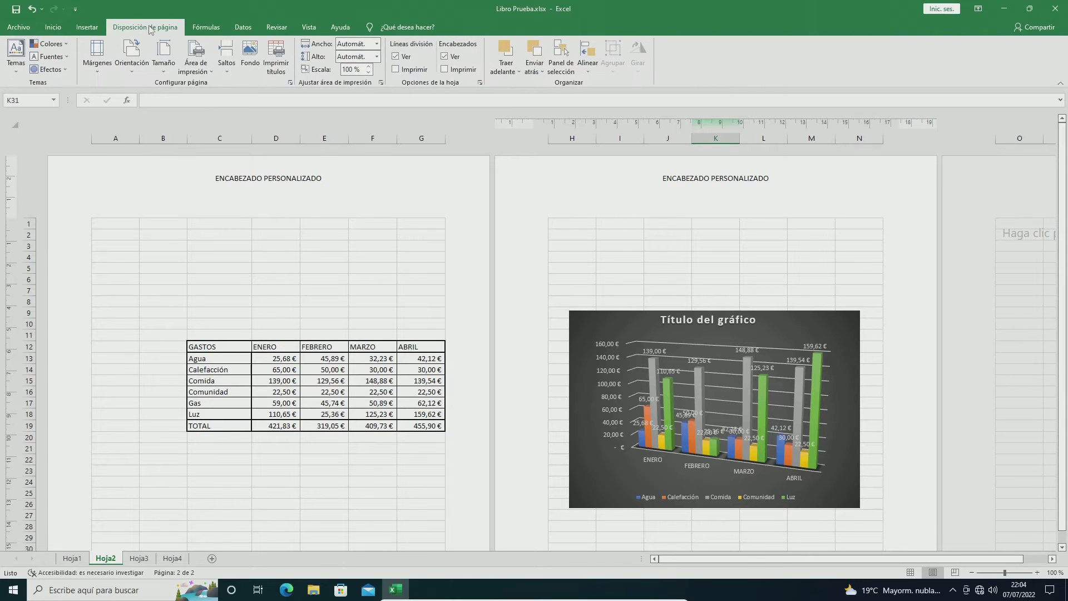
Apply custom margins with a 3 cm top margin and the bottom margin raised from 1,9 to 6.
{"action": "left_click", "coordinate": [97, 56]}
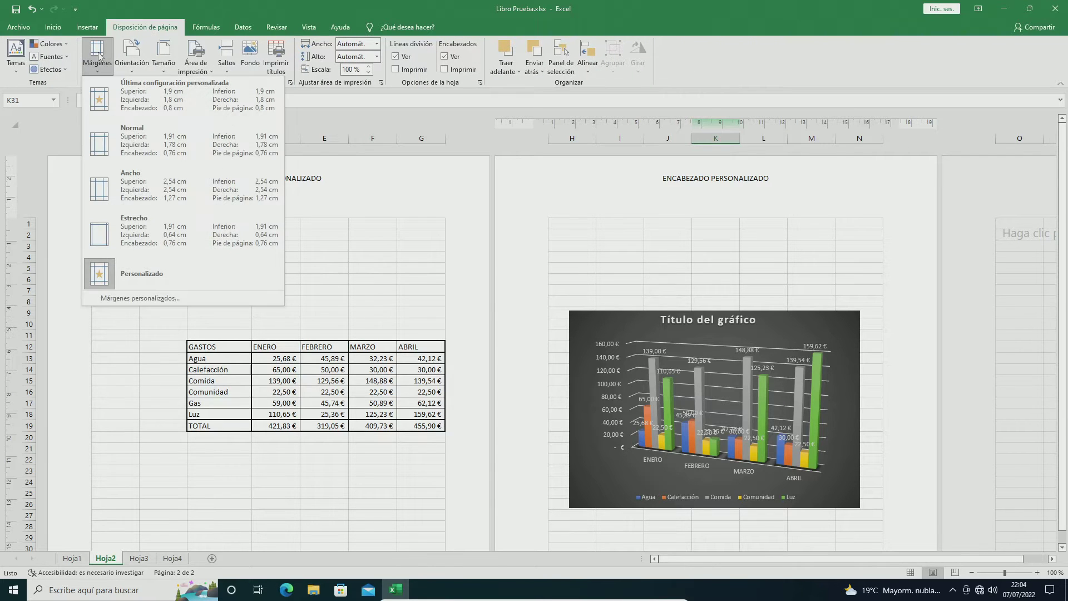
{"action": "left_click", "coordinate": [144, 298]}
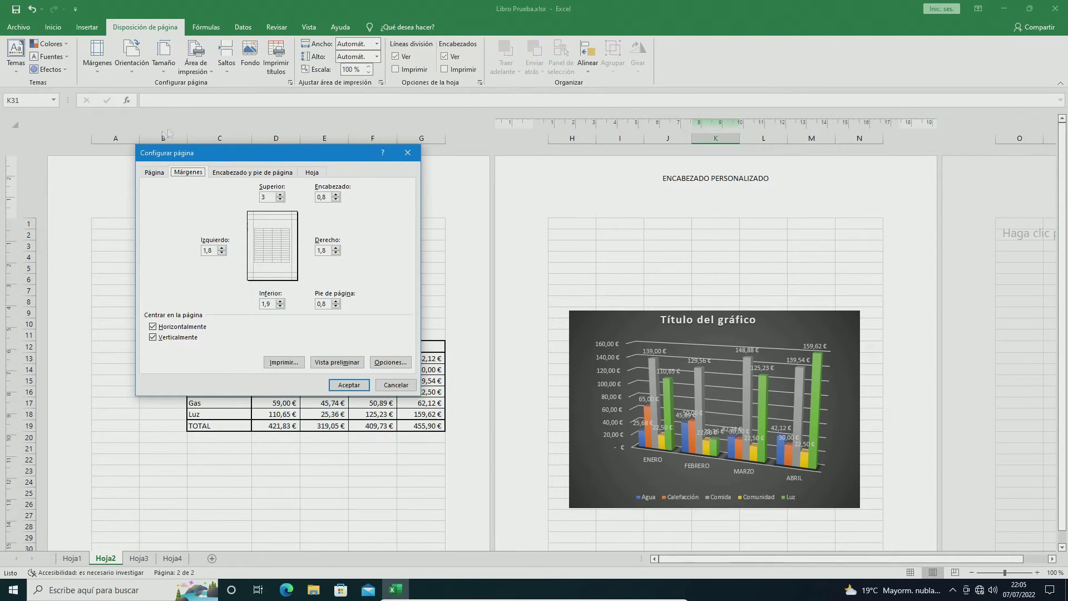
{"action": "left_click", "coordinate": [271, 304]}
{"action": "left_click_drag", "start_coordinate": [272, 304], "coordinate": [256, 309]}
{"action": "key", "text": "Return"}
{"action": "scroll", "coordinate": [296, 239], "scroll_direction": "down", "scroll_amount": 5}
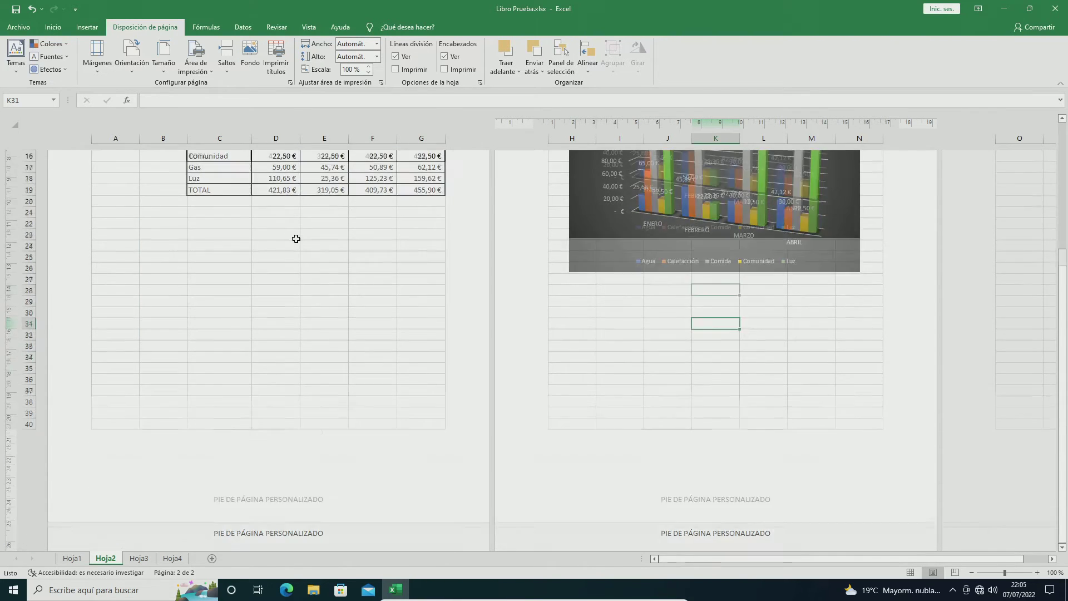
{"action": "scroll", "coordinate": [296, 239], "scroll_direction": "down", "scroll_amount": 2}
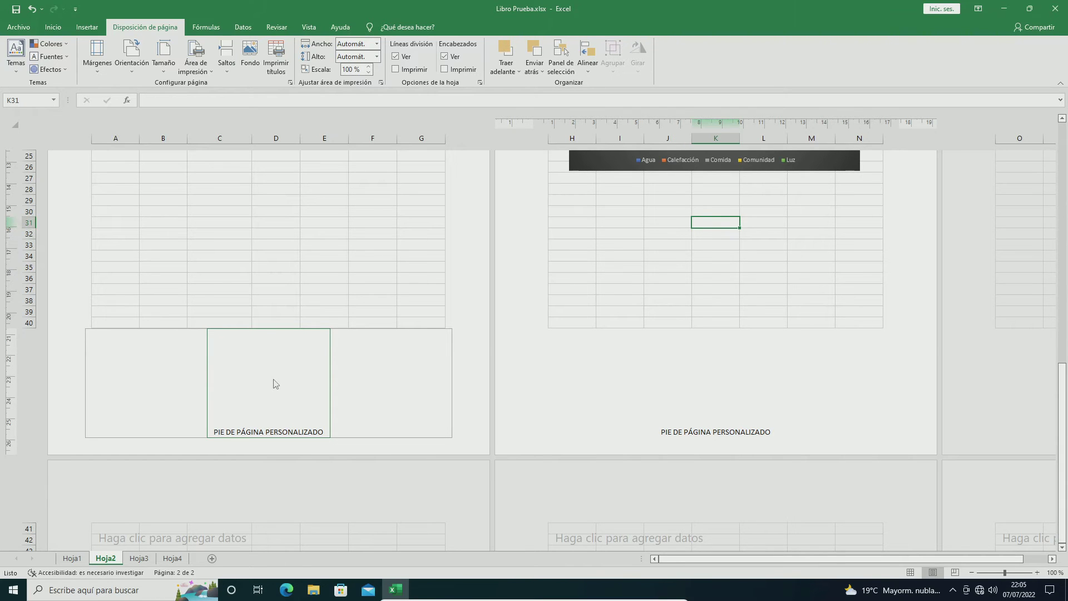
{"action": "scroll", "coordinate": [273, 384], "scroll_direction": "up", "scroll_amount": 4}
{"action": "scroll", "coordinate": [278, 382], "scroll_direction": "up", "scroll_amount": 3}
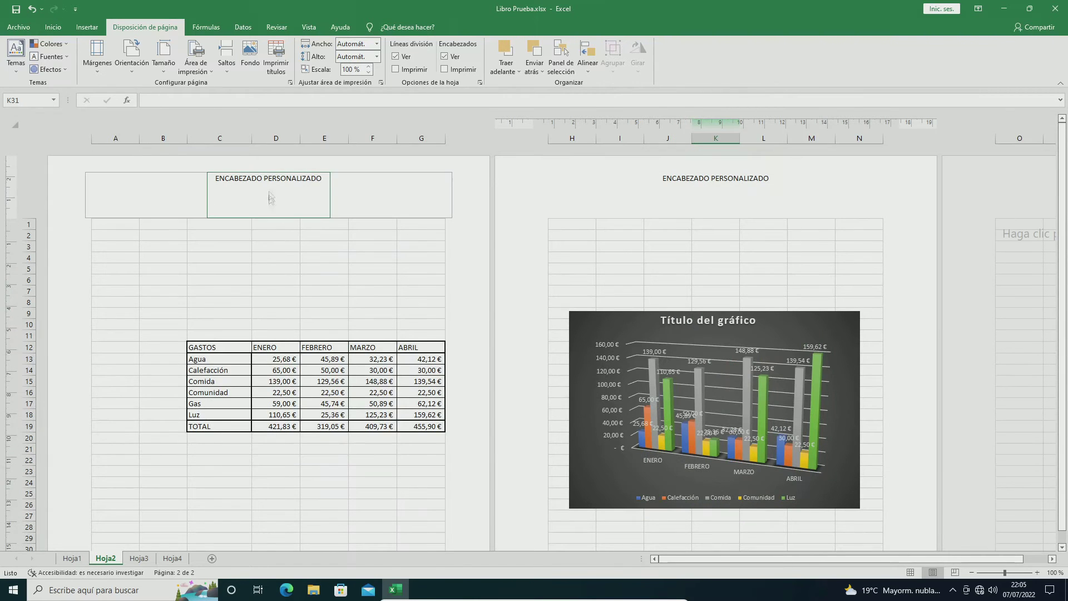
{"action": "scroll", "coordinate": [286, 341], "scroll_direction": "down", "scroll_amount": 6}
{"action": "scroll", "coordinate": [286, 352], "scroll_direction": "down", "scroll_amount": 2}
{"action": "scroll", "coordinate": [287, 355], "scroll_direction": "down", "scroll_amount": 1}
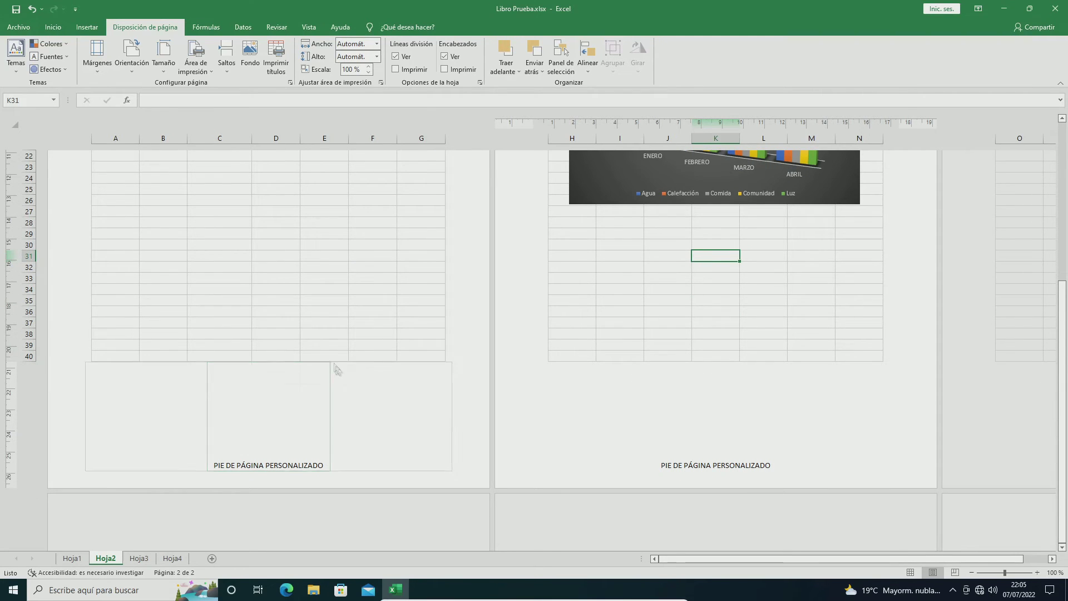
{"action": "scroll", "coordinate": [331, 360], "scroll_direction": "up", "scroll_amount": 3}
{"action": "scroll", "coordinate": [334, 356], "scroll_direction": "up", "scroll_amount": 5}
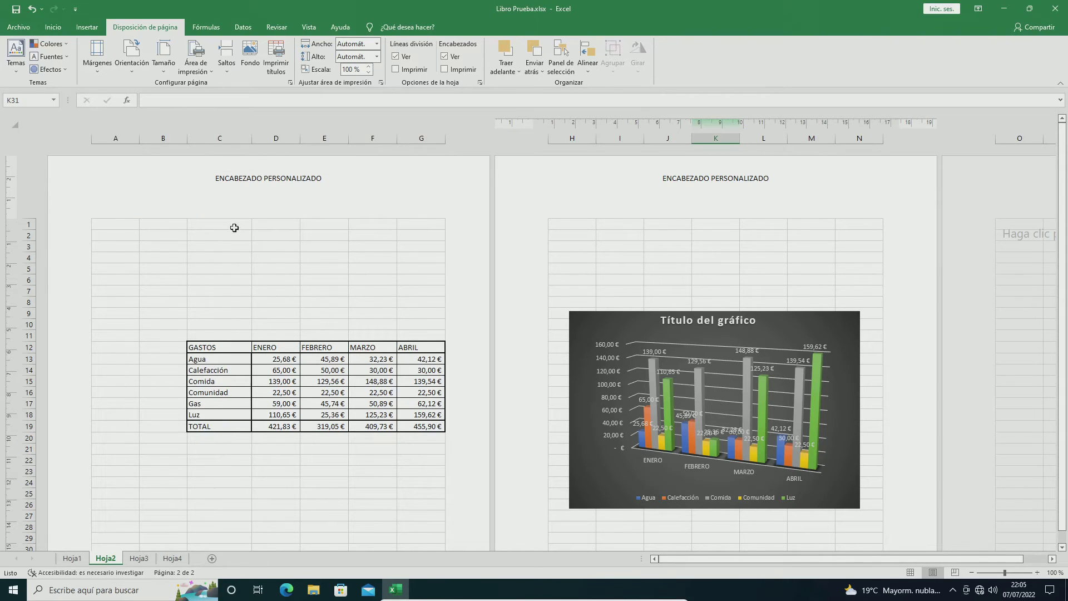
Apply the Normal margin preset to Hoja2 and check the resulting page layout.
{"action": "left_click", "coordinate": [96, 54]}
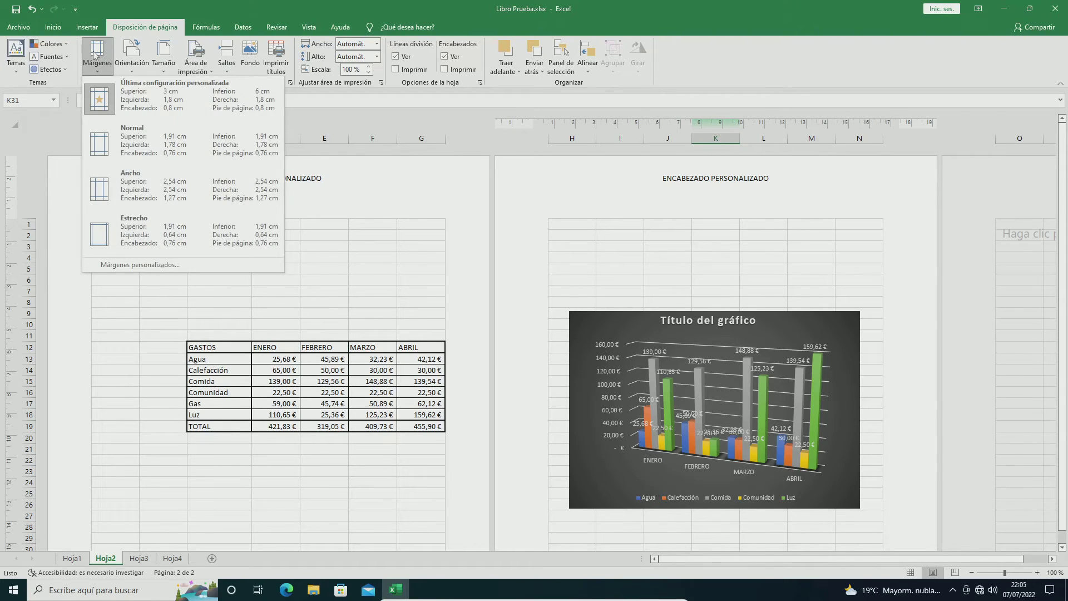
{"action": "left_click", "coordinate": [138, 146]}
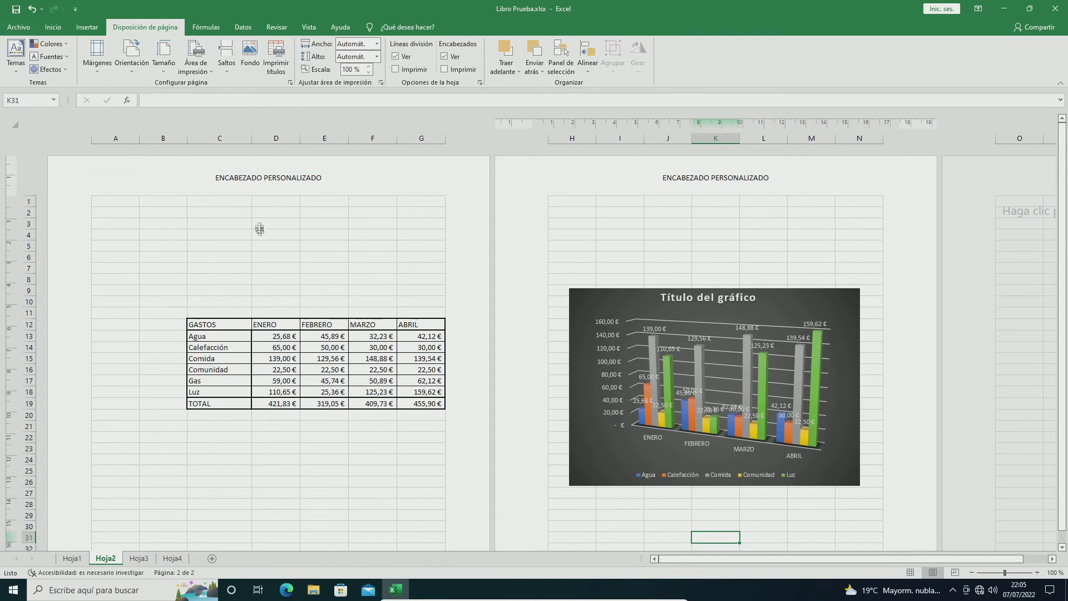
{"action": "scroll", "coordinate": [264, 248], "scroll_direction": "down", "scroll_amount": 6}
{"action": "scroll", "coordinate": [264, 248], "scroll_direction": "down", "scroll_amount": 2}
{"action": "scroll", "coordinate": [262, 244], "scroll_direction": "up", "scroll_amount": 10}
{"action": "scroll", "coordinate": [250, 244], "scroll_direction": "up", "scroll_amount": 3}
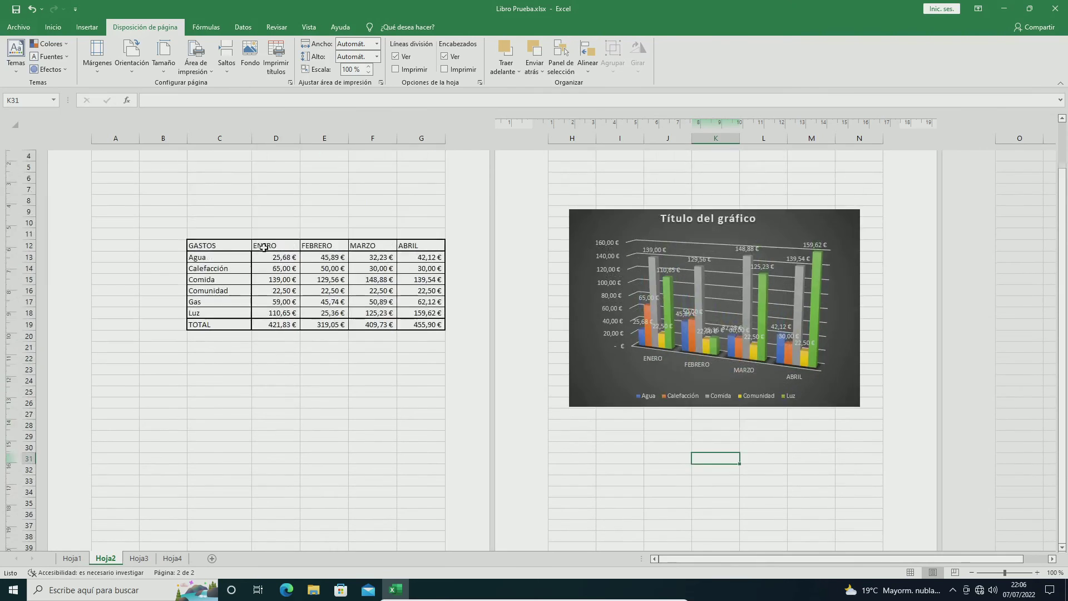
{"action": "scroll", "coordinate": [234, 242], "scroll_direction": "up", "scroll_amount": 3}
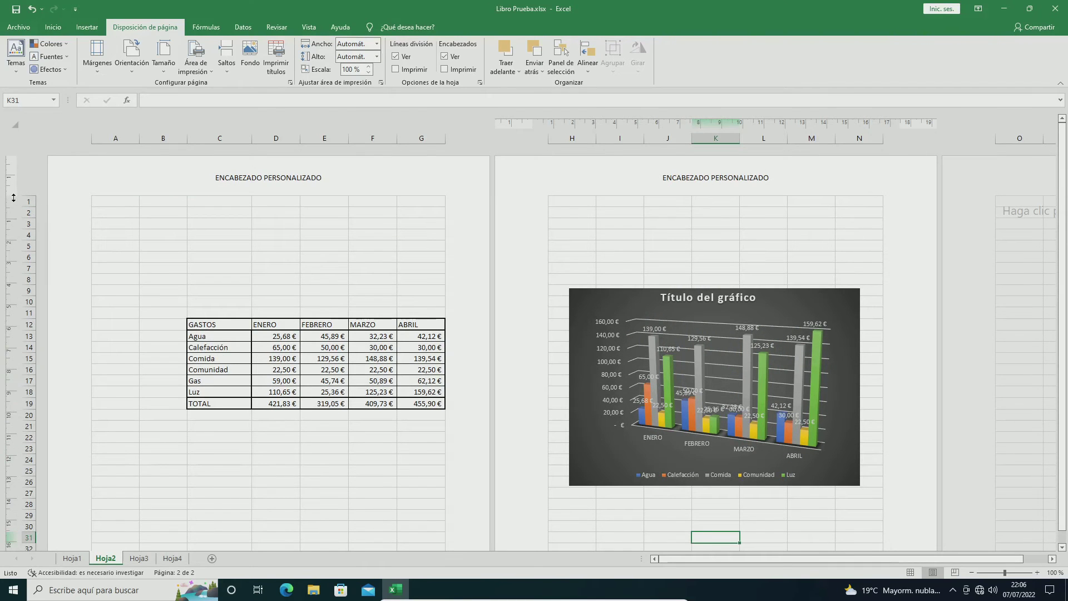
{"action": "scroll", "coordinate": [167, 340], "scroll_direction": "down", "scroll_amount": 5}
{"action": "scroll", "coordinate": [167, 341], "scroll_direction": "down", "scroll_amount": 2}
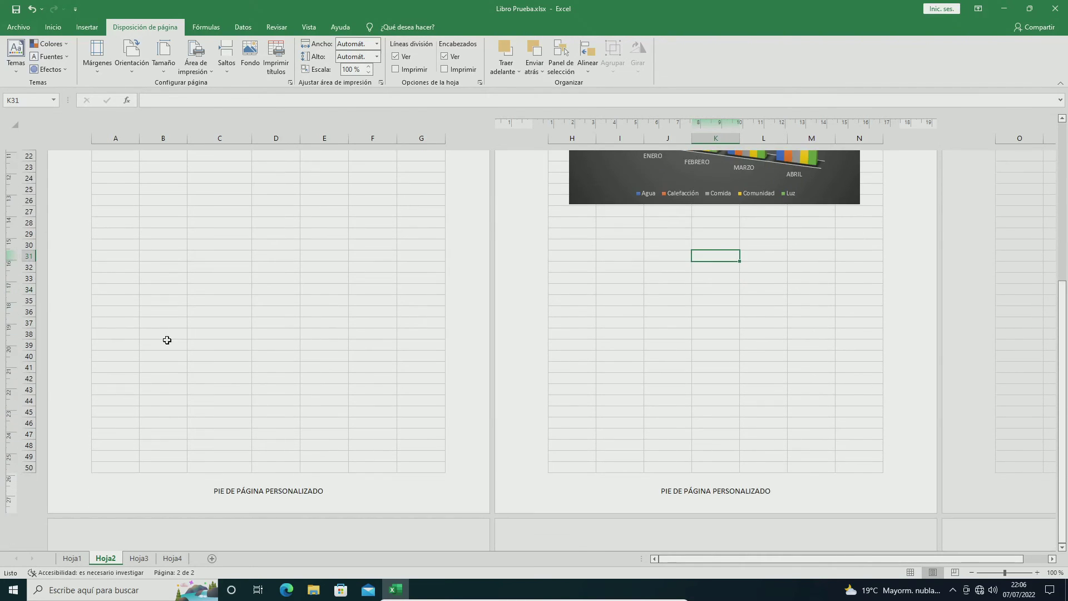
{"action": "scroll", "coordinate": [111, 389], "scroll_direction": "down", "scroll_amount": 1}
{"action": "left_click_drag", "start_coordinate": [15, 439], "coordinate": [15, 439]}
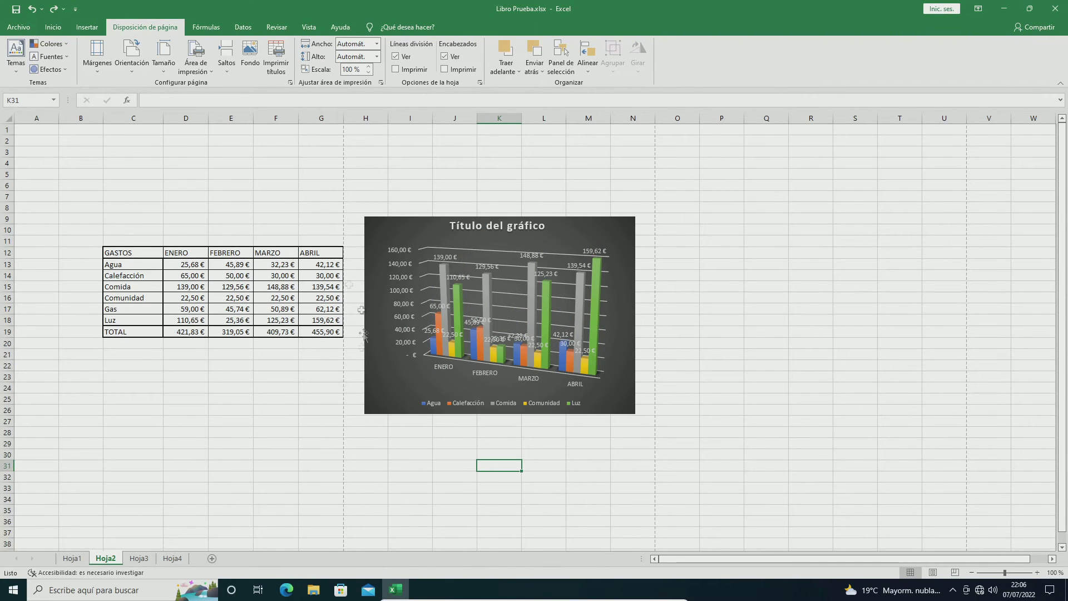
Reapply the Normal margin preset from the Márgenes list.
{"action": "left_click", "coordinate": [95, 53]}
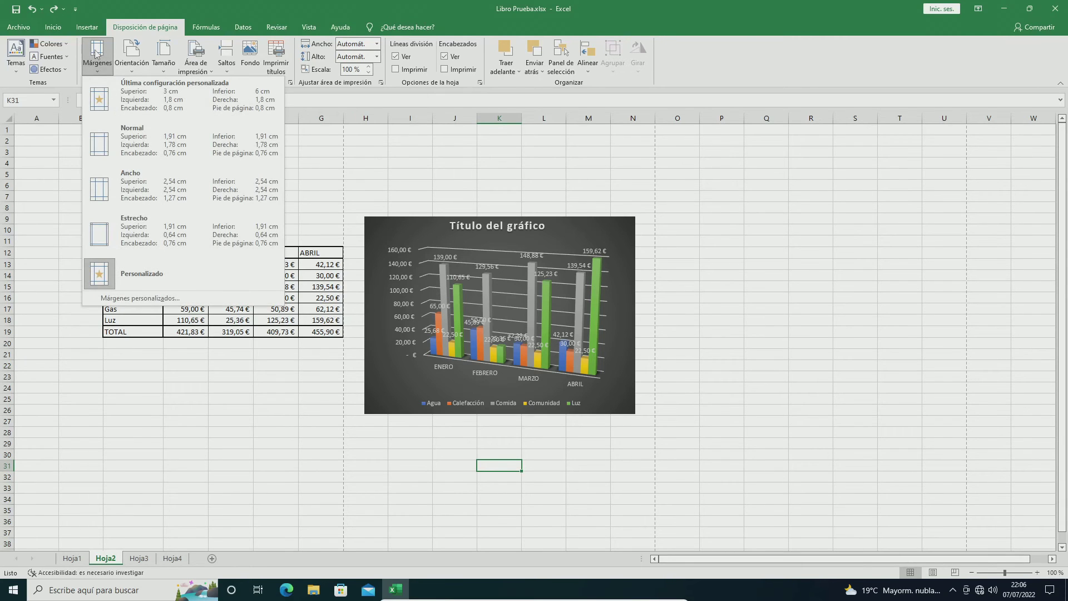
{"action": "left_click", "coordinate": [136, 139]}
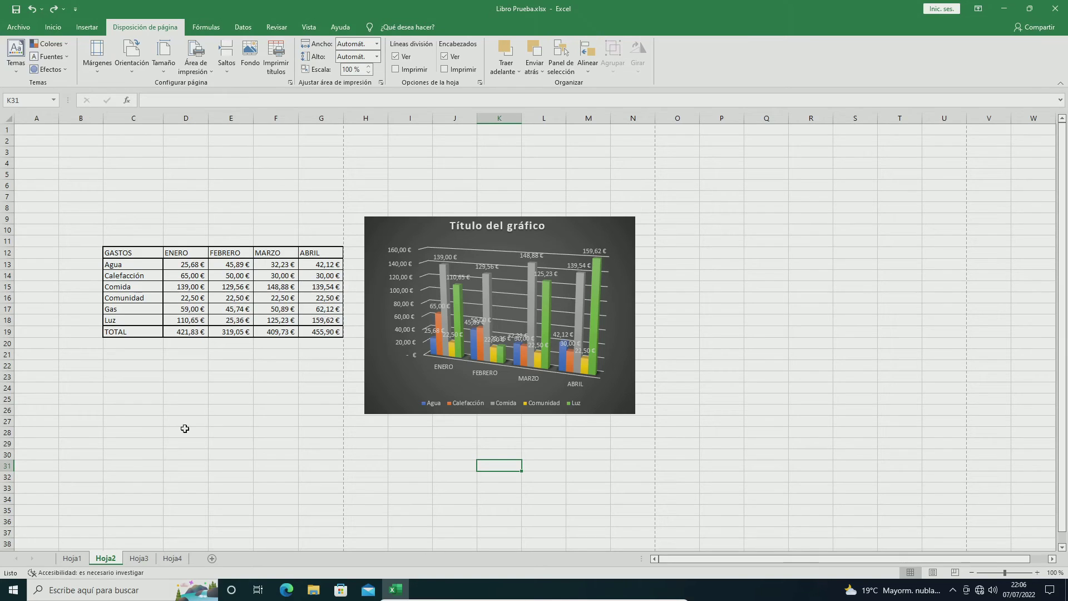